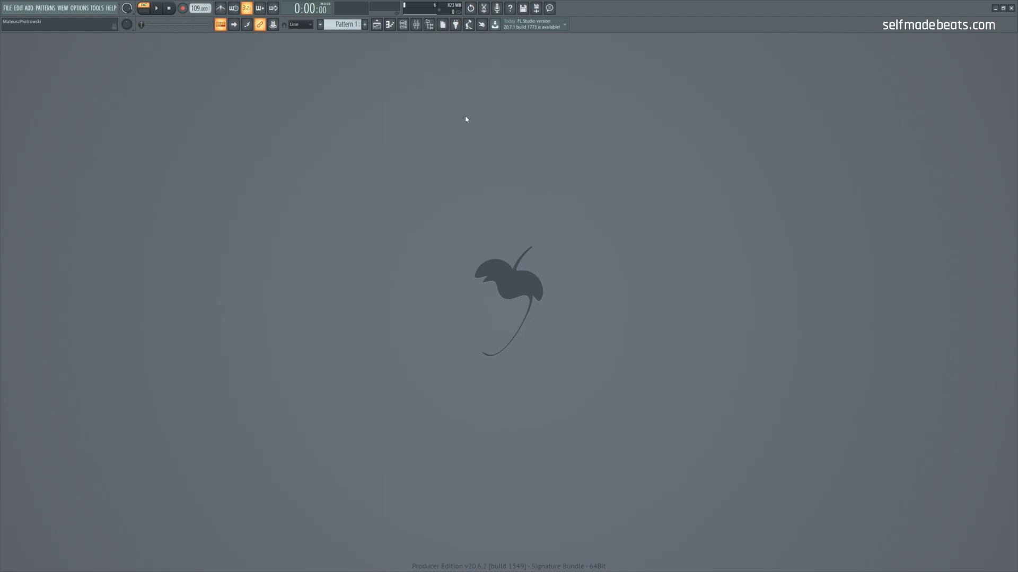
# Step: Open the mixer and examine how the drum tracks from Kick to Tom are routed to the PERKUSJA bus
pyautogui.click(416, 24)
pyautogui.click(78, 127)
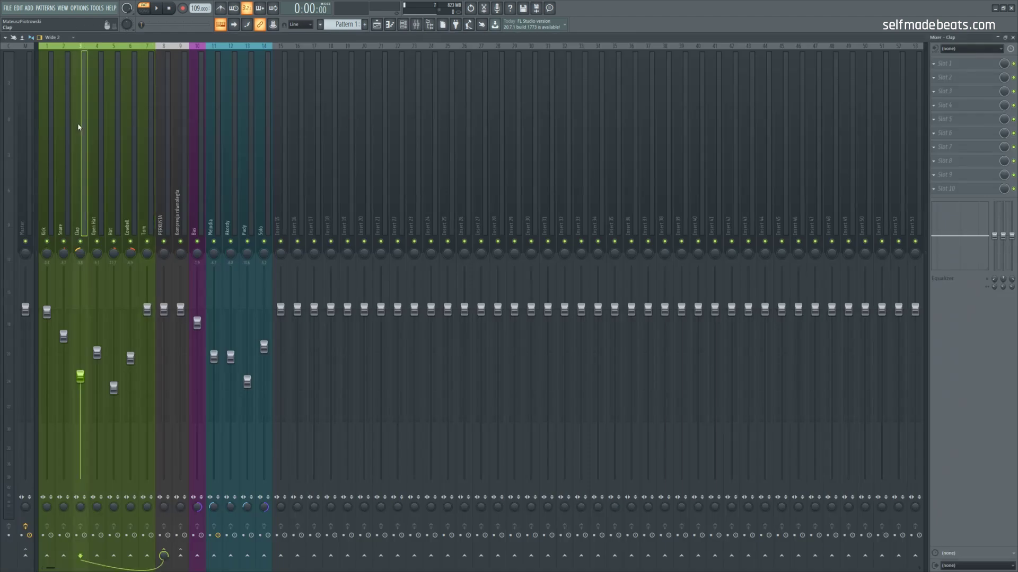
pyautogui.click(111, 139)
pyautogui.click(134, 141)
pyautogui.click(149, 145)
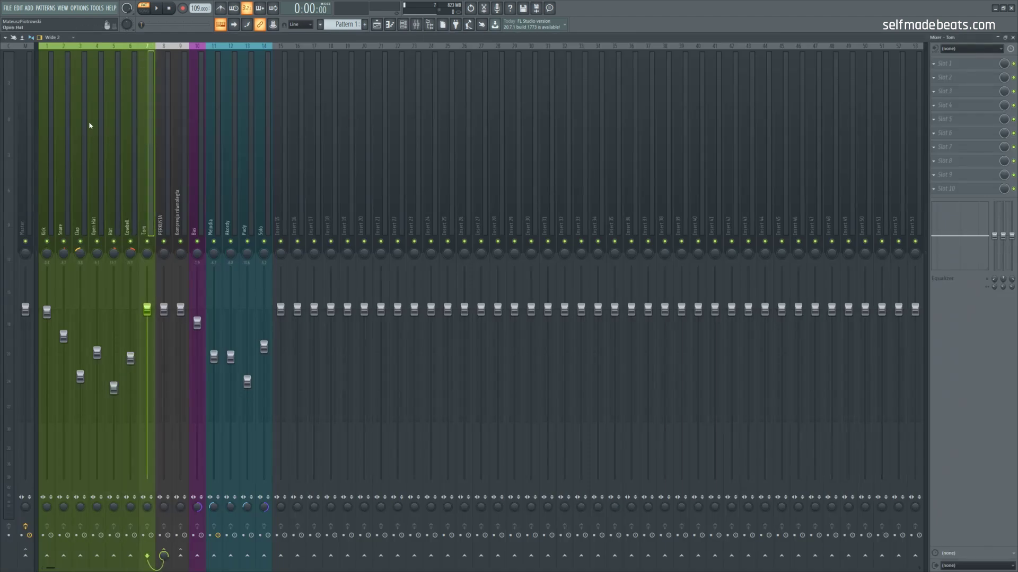
pyautogui.click(90, 126)
pyautogui.click(162, 119)
pyautogui.click(113, 127)
# Step: Listen to the beat, stop it, and inspect the routing from the drum tracks and PERKUSJA bus to Kompresja równoległa
pyautogui.click(162, 9)
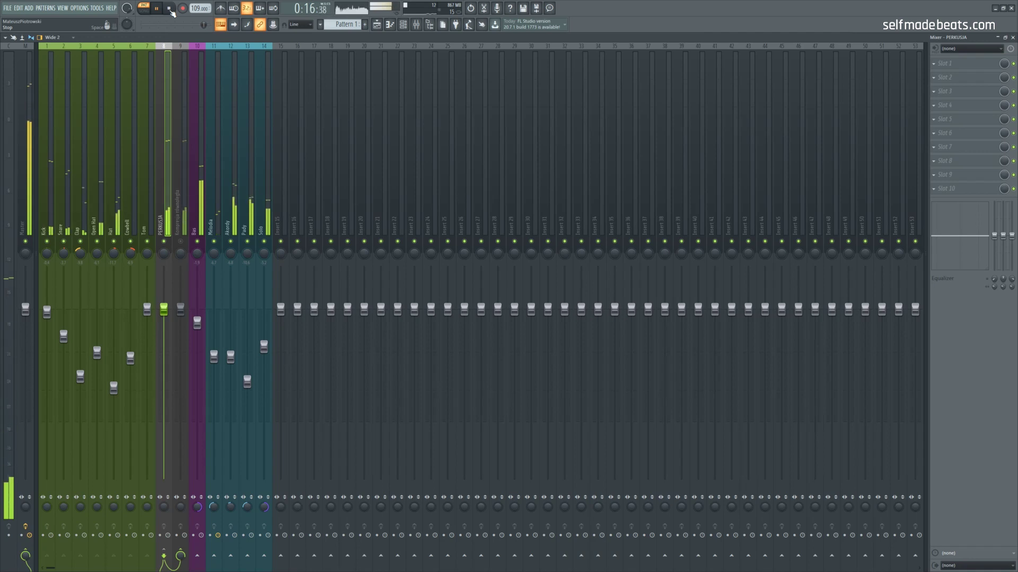
pyautogui.click(169, 9)
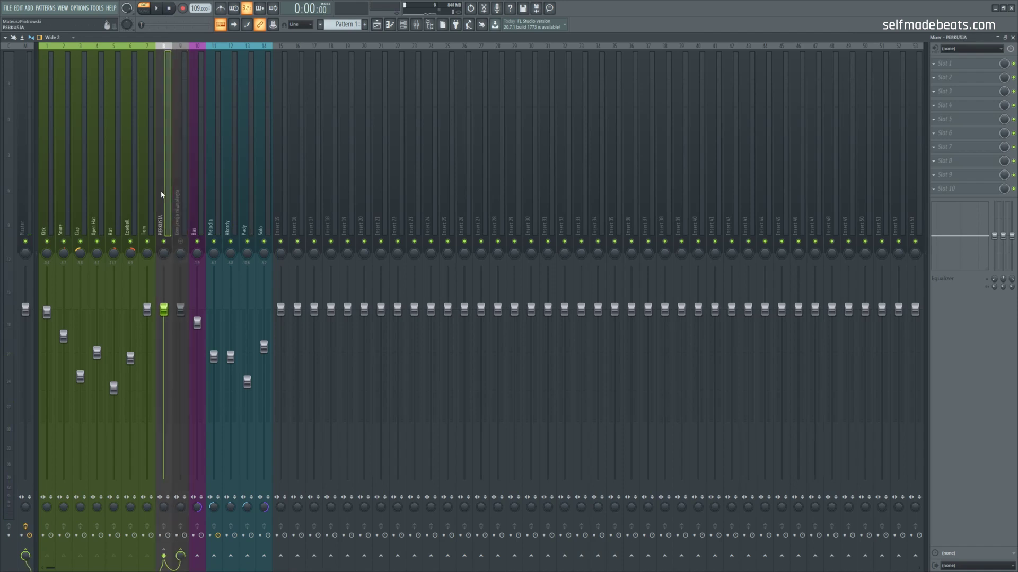
pyautogui.moveTo(125, 200); pyautogui.dragTo(24, 211)
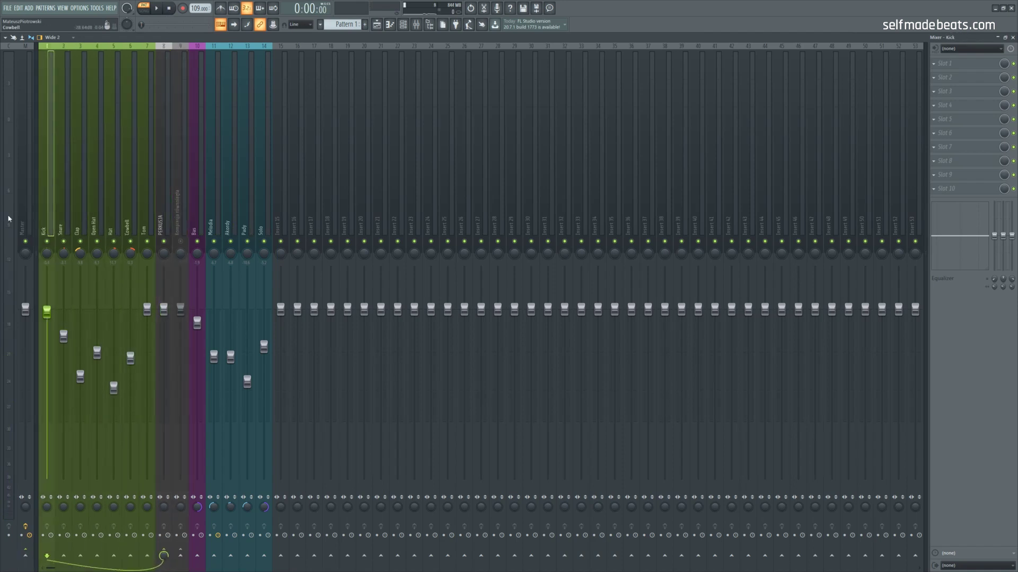
pyautogui.click(82, 202)
pyautogui.click(165, 200)
pyautogui.click(182, 200)
pyautogui.click(163, 200)
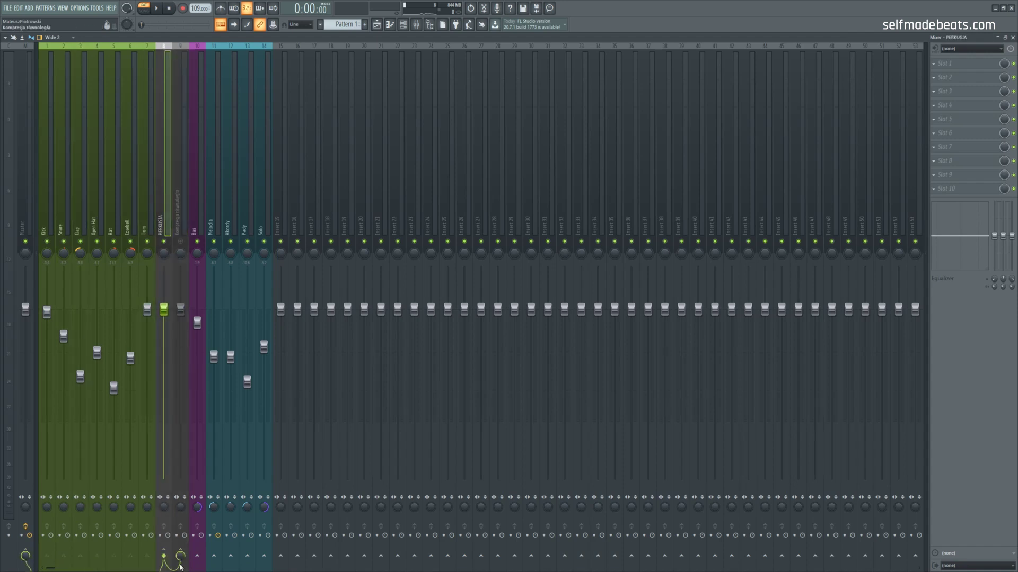
pyautogui.click(183, 210)
# Step: Unmute the Kompresja równoległa track and check its routing against the PERKUSJA bus and the individual drum tracks
pyautogui.click(180, 241)
pyautogui.click(165, 216)
pyautogui.click(180, 218)
pyautogui.click(127, 217)
pyautogui.click(48, 217)
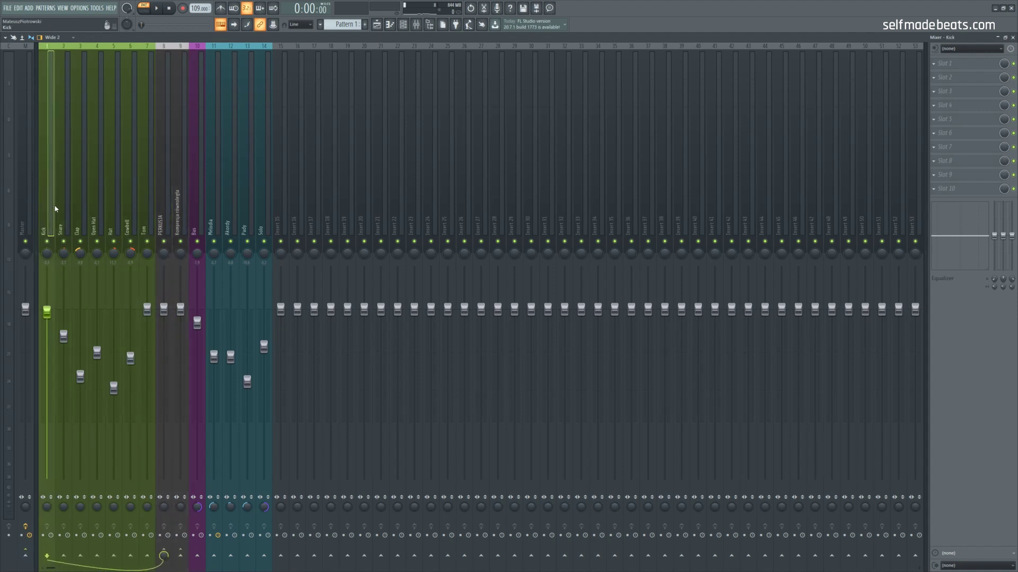
pyautogui.click(182, 208)
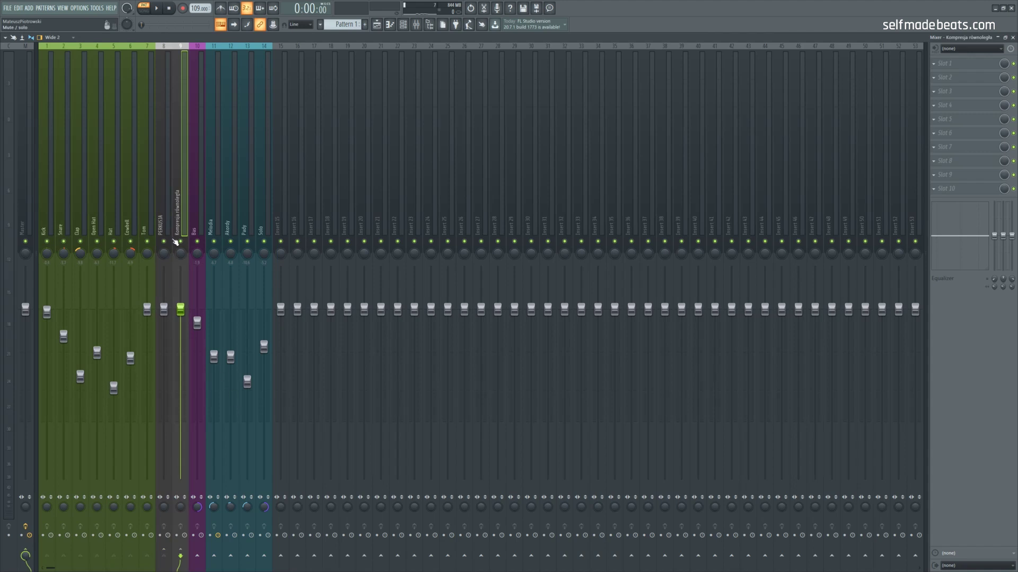
# Step: Load Fruity Limiter into the first effect slot of Kompresja równoległa and switch it to compressor mode
pyautogui.press('Left')
pyautogui.press('Right')
pyautogui.click(945, 64)
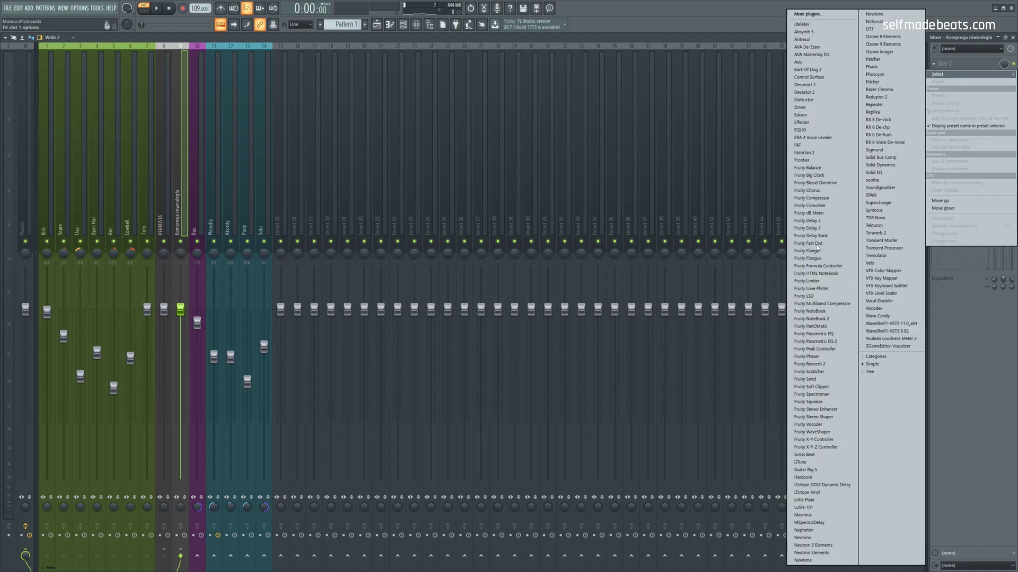
pyautogui.click(802, 283)
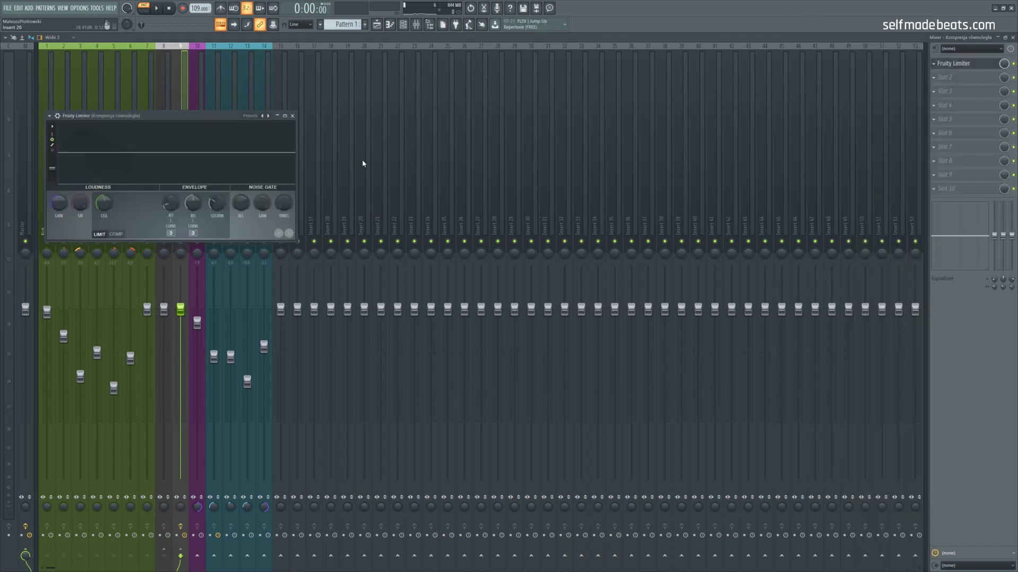
pyautogui.moveTo(197, 131); pyautogui.dragTo(348, 120)
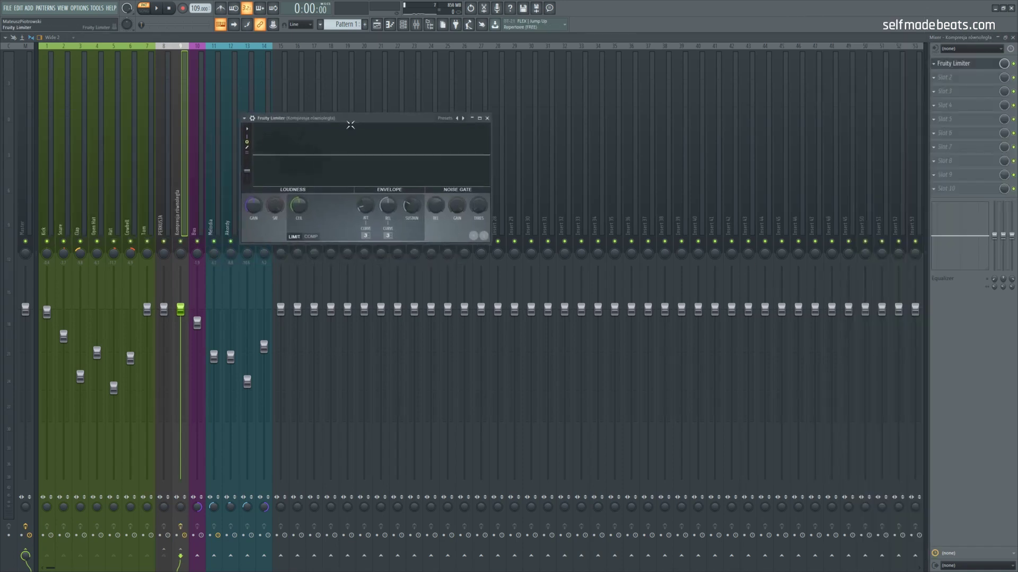
pyautogui.click(310, 237)
# Step: Set a low threshold and a high ratio on the compressor, checking the gain reduction with a short playback
pyautogui.moveTo(299, 206); pyautogui.dragTo(342, 182)
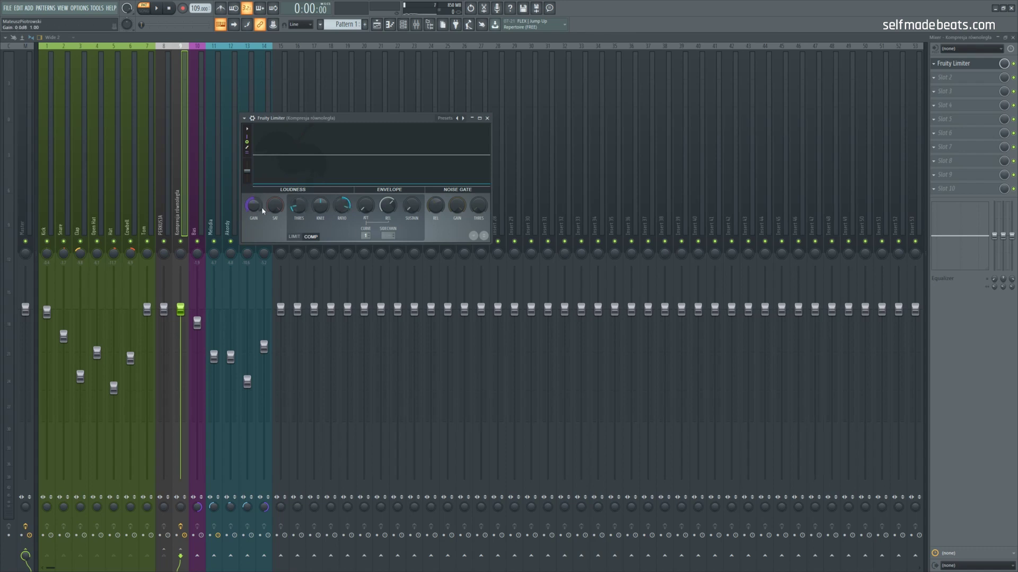
pyautogui.click(158, 8)
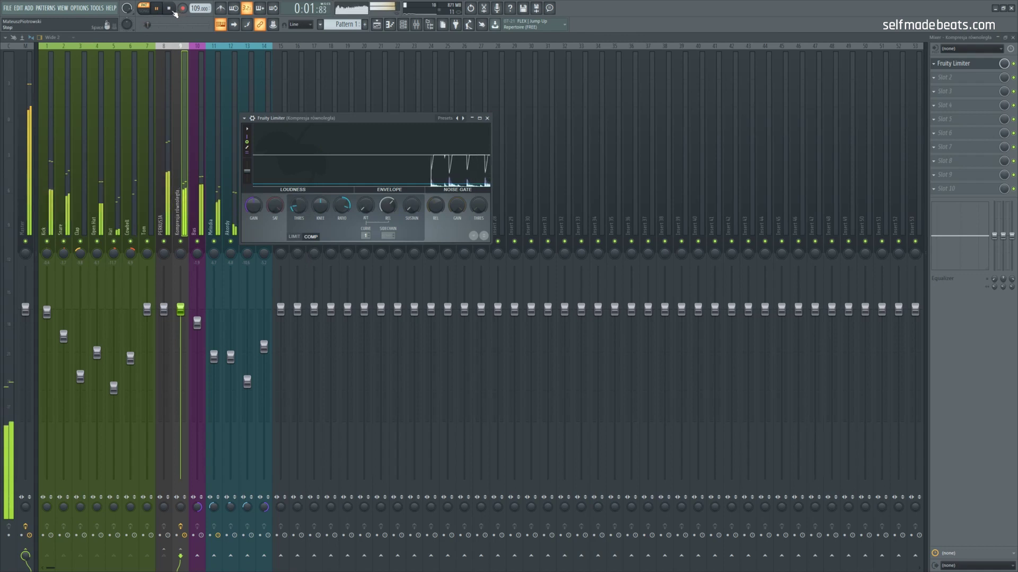
pyautogui.click(170, 8)
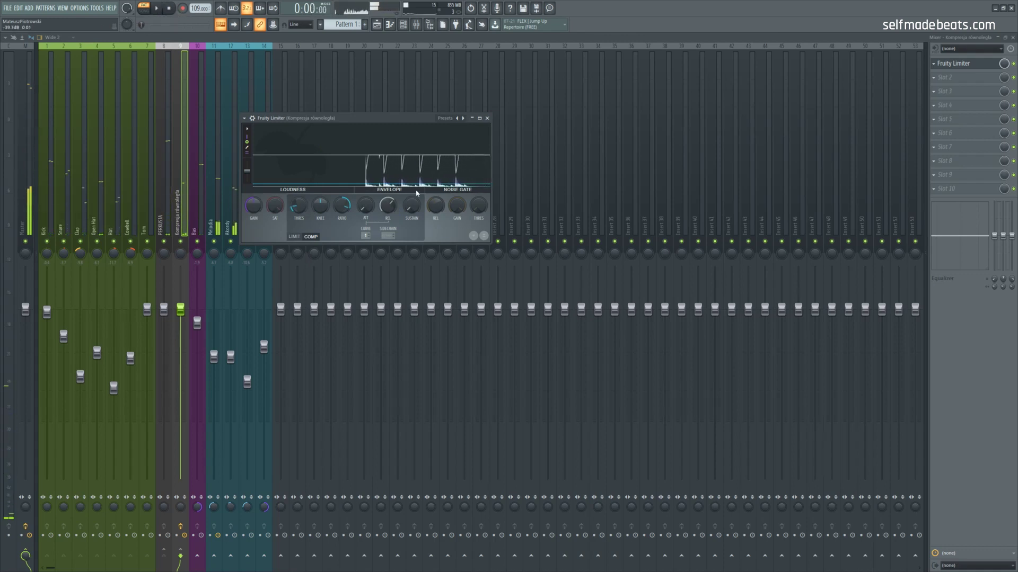
pyautogui.moveTo(299, 206); pyautogui.dragTo(299, 196)
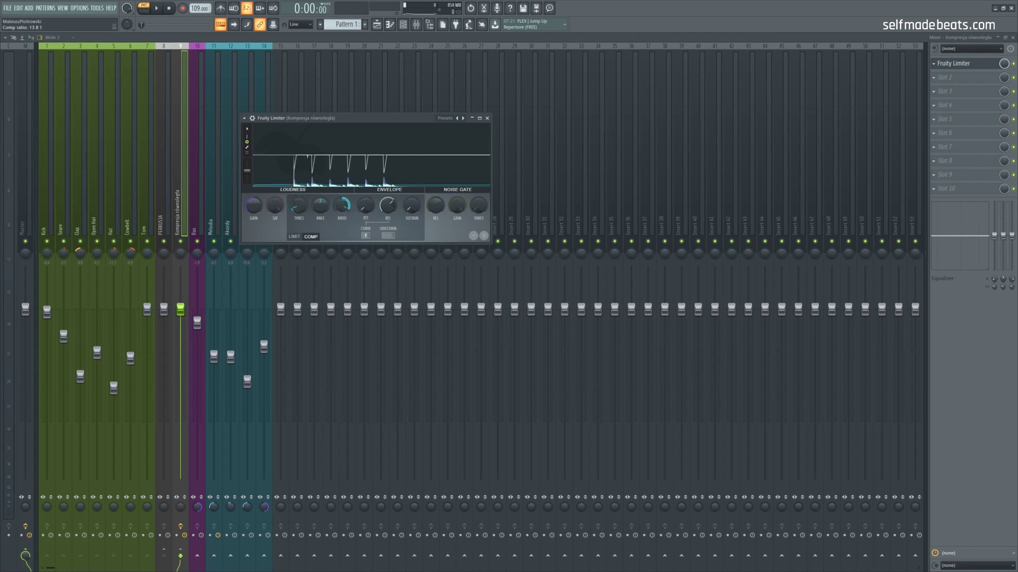
# Step: Increase the compressor's knee and release while the beat plays, and listen to the result again
pyautogui.press('space')
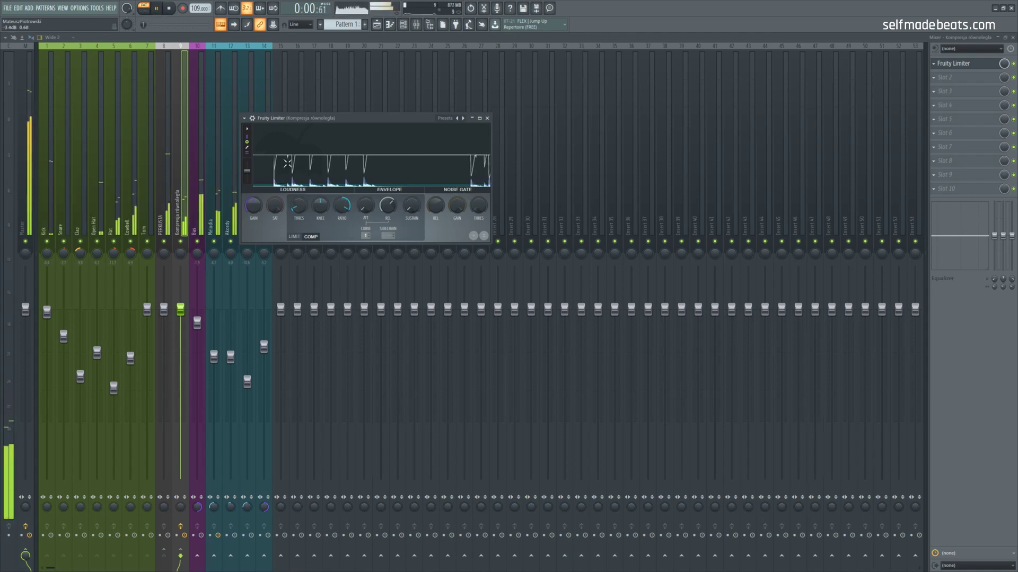
pyautogui.moveTo(320, 207); pyautogui.dragTo(323, 234)
pyautogui.moveTo(388, 205); pyautogui.dragTo(388, 194)
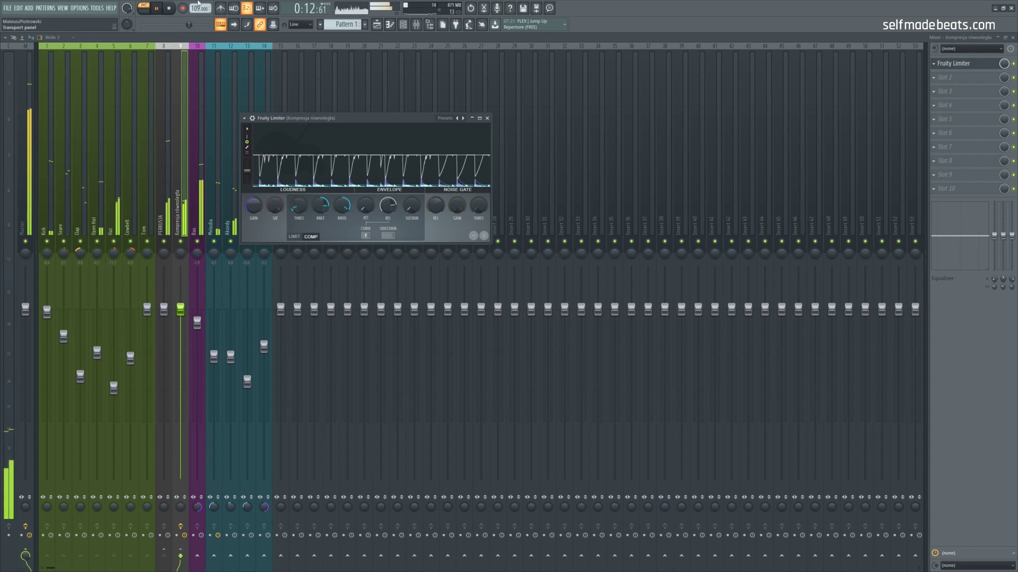
pyautogui.click(171, 8)
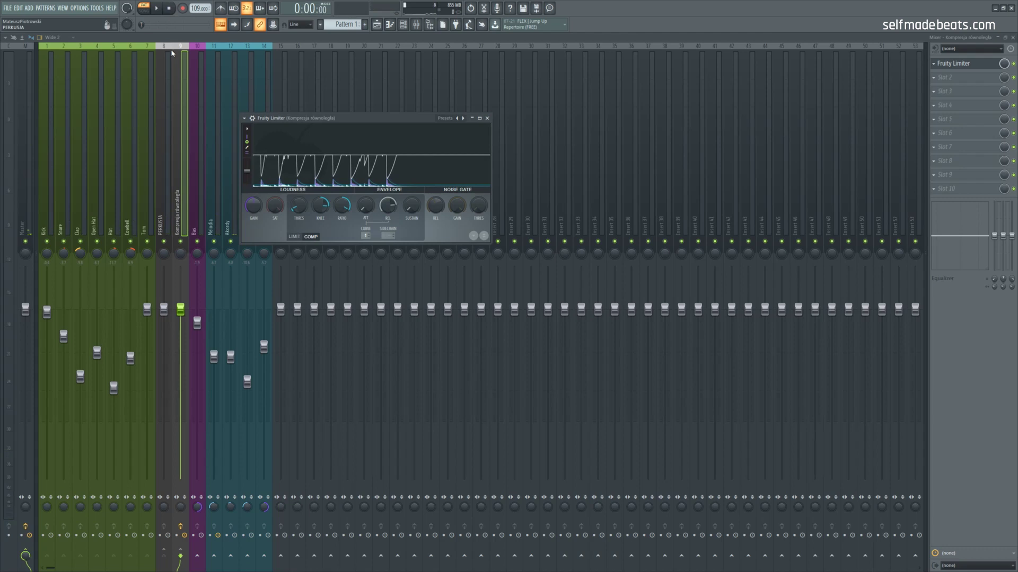
pyautogui.click(157, 9)
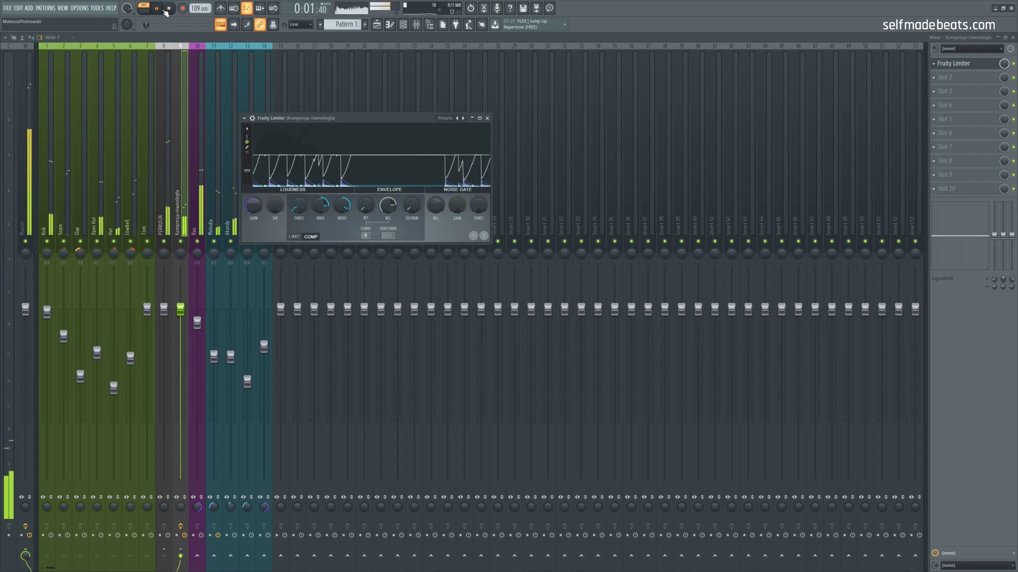
pyautogui.click(169, 9)
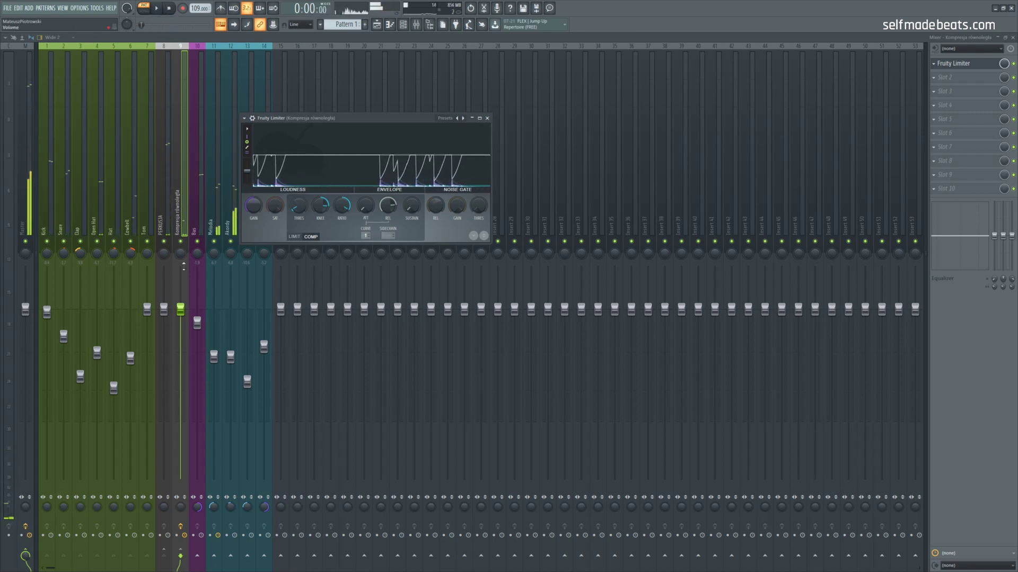
# Step: Review the drum tracks and the PERKUSJA bus that carry the uncompressed percussion signal
pyautogui.click(161, 204)
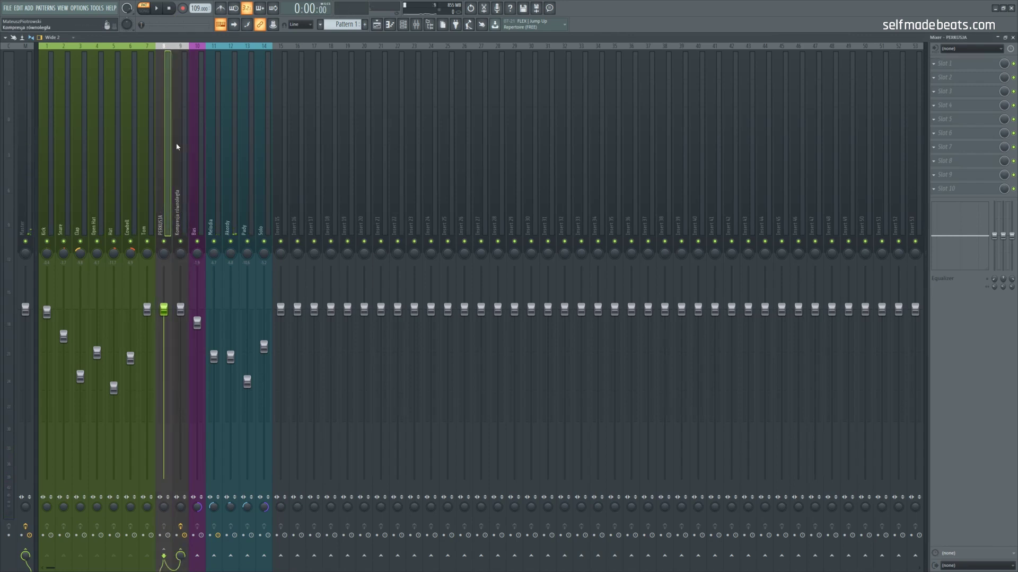
pyautogui.click(149, 215)
pyautogui.click(64, 215)
pyautogui.click(46, 215)
pyautogui.click(131, 215)
pyautogui.click(147, 215)
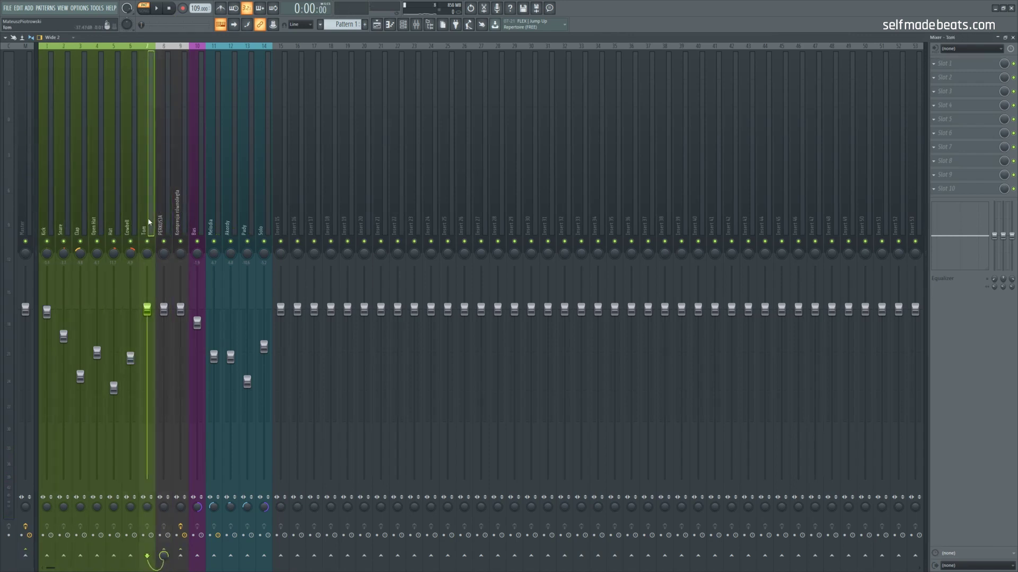
pyautogui.click(166, 210)
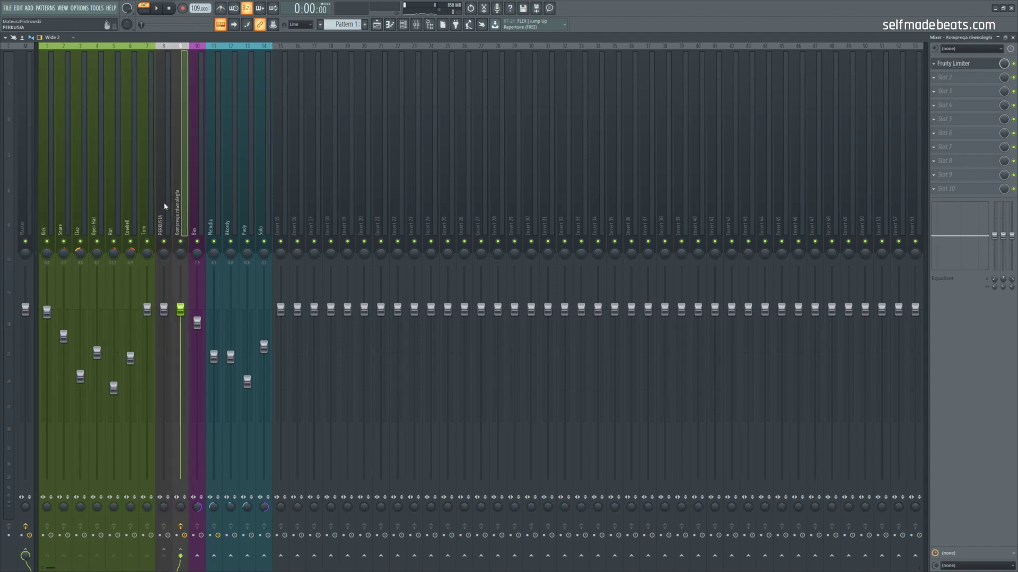
# Step: Lower the Kompresja równoległa fader almost to its minimum and select the PERKUSJA bus for comparison
pyautogui.click(176, 207)
pyautogui.moveTo(181, 309); pyautogui.dragTo(181, 426)
pyautogui.click(169, 208)
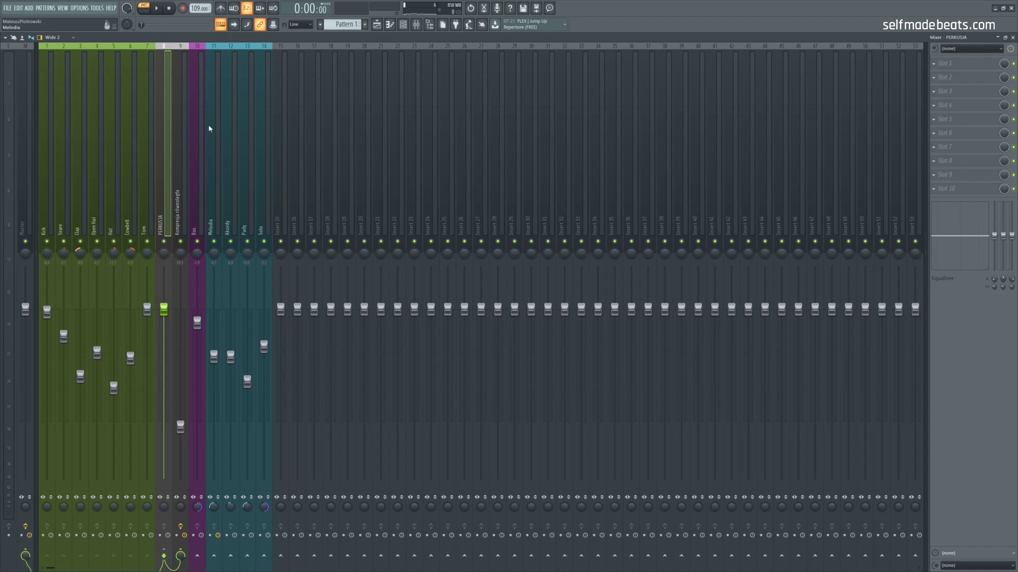
pyautogui.moveTo(179, 424); pyautogui.dragTo(192, 471)
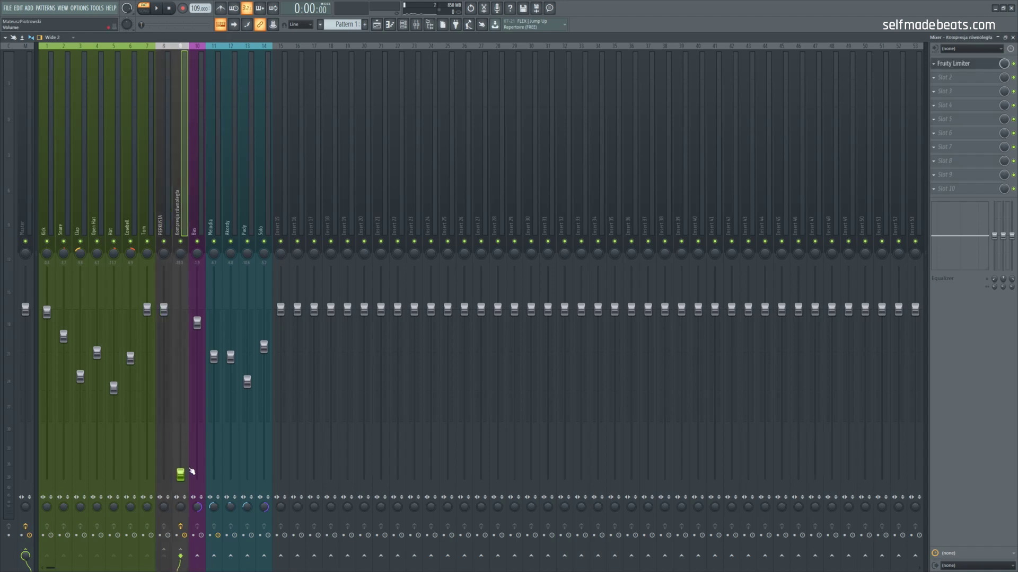
pyautogui.press('Left')
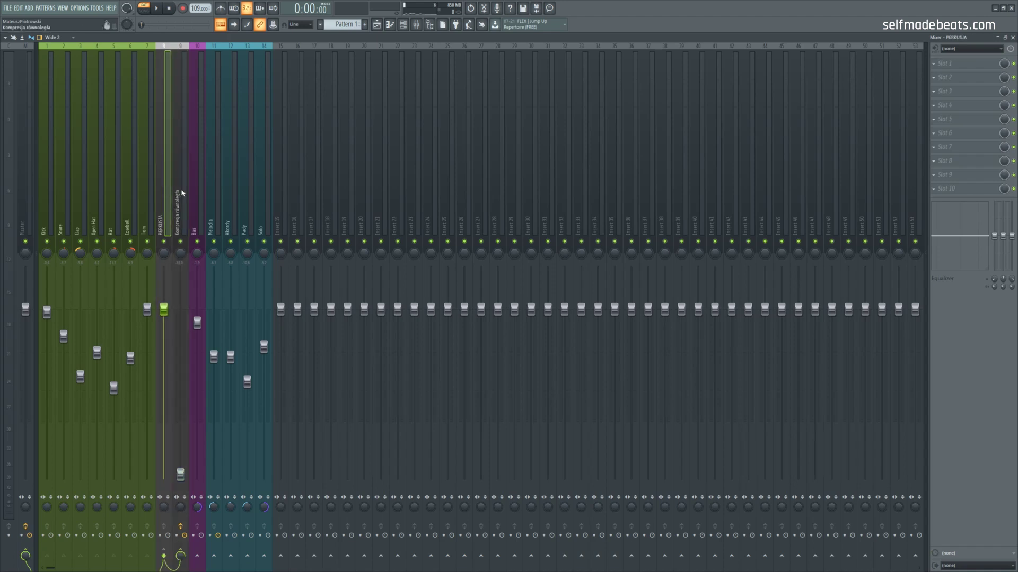
# Step: Play the beat and gradually raise the Kompresja równoległa fader to about 69% to blend in the compressed drums
pyautogui.click(157, 8)
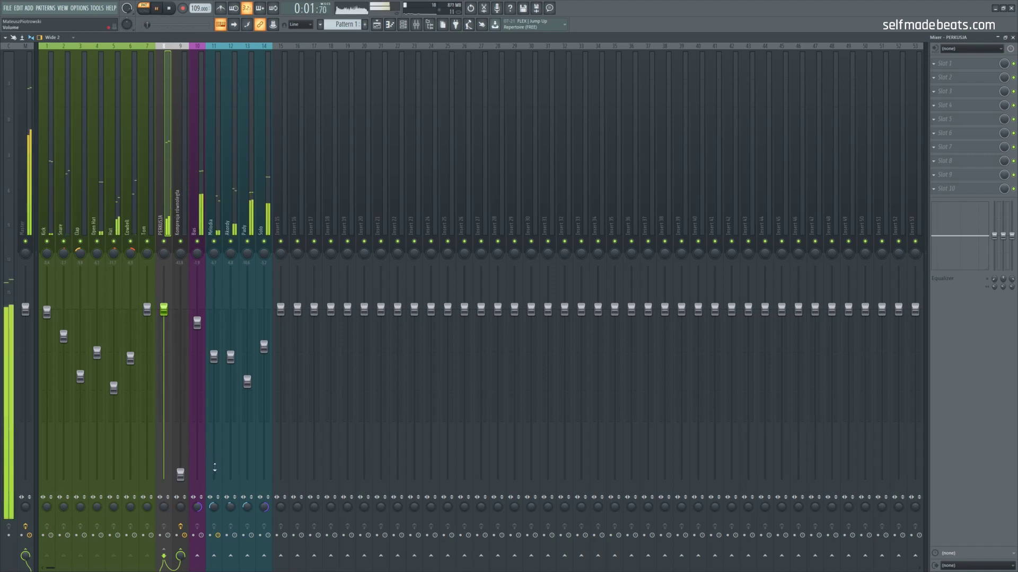
pyautogui.press('Right')
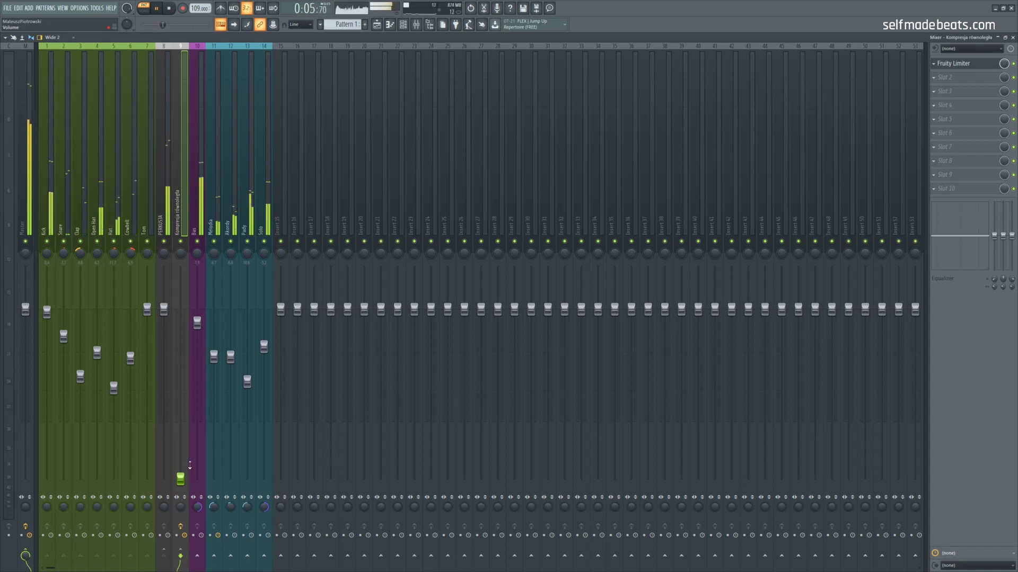
pyautogui.moveTo(180, 479); pyautogui.dragTo(181, 369)
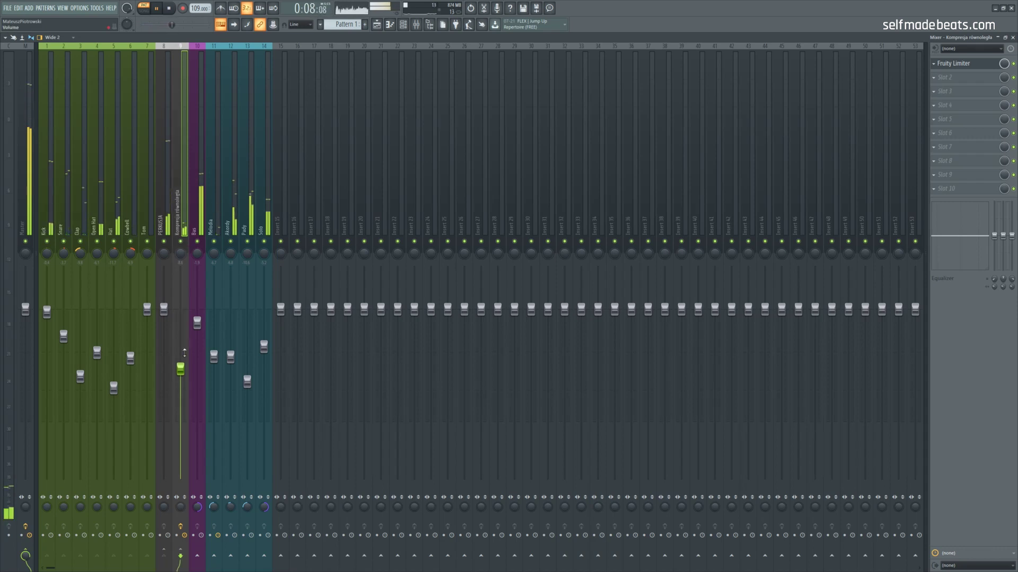
pyautogui.moveTo(180, 368); pyautogui.dragTo(180, 366)
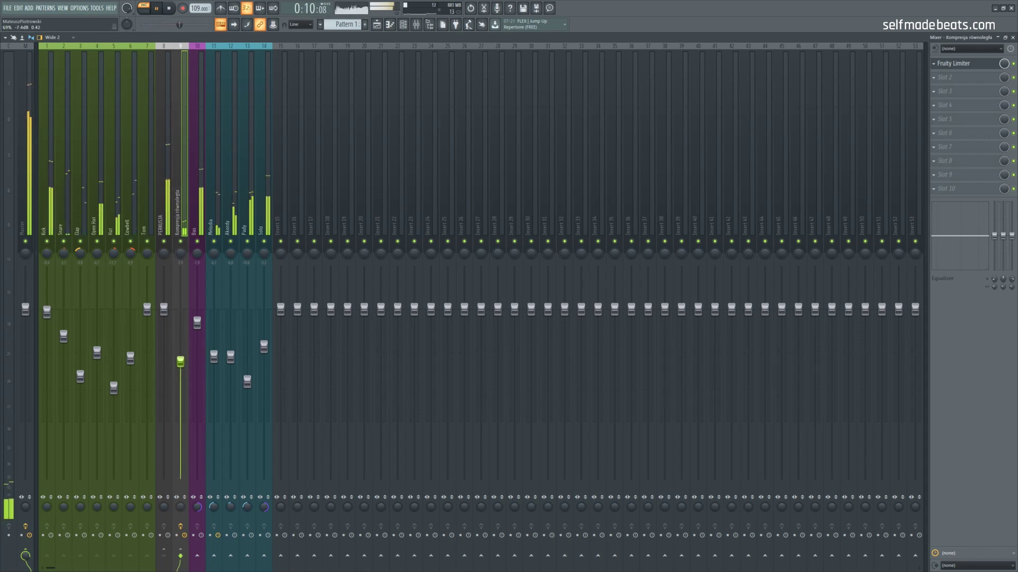
# Step: Compare the beat with Kompresja równoległa muted and unmuted, and lower its fader slightly with playback stopped
pyautogui.click(183, 242)
pyautogui.click(183, 242)
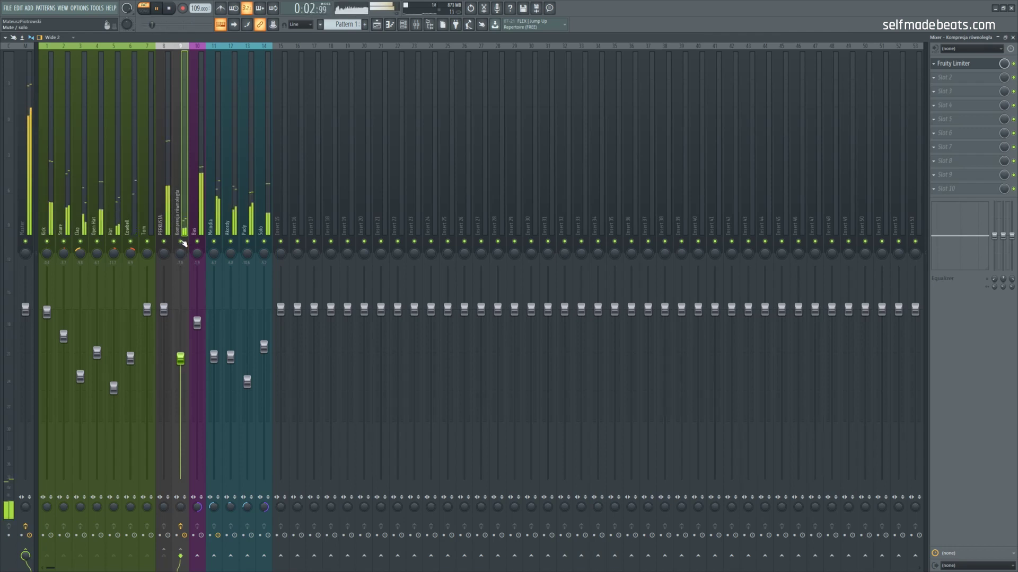
pyautogui.click(170, 9)
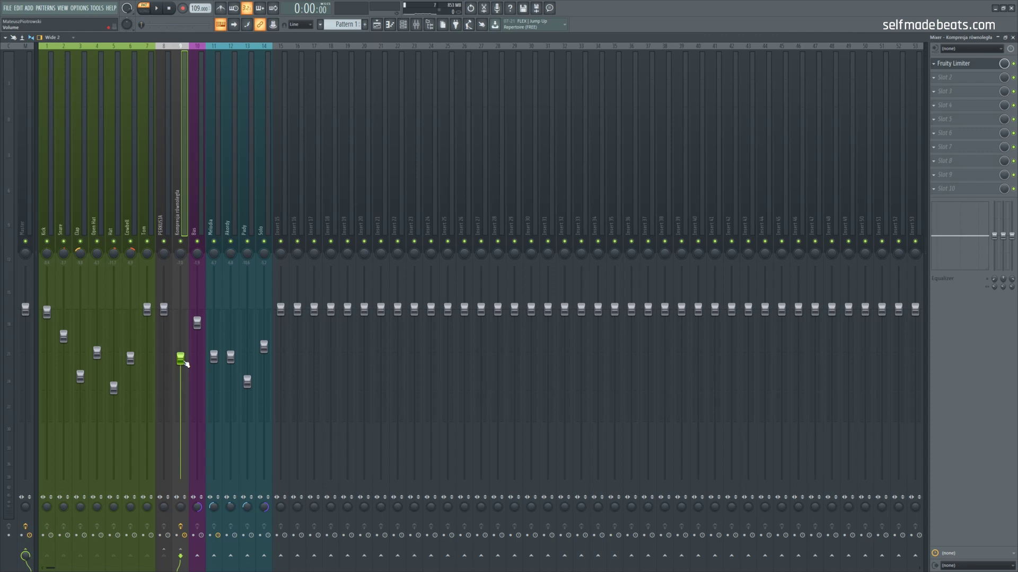
pyautogui.moveTo(186, 364); pyautogui.dragTo(186, 385)
# Step: Review the Fruity Limiter compressor settings on Kompresja równoległa and close both the plugin and the mixer
pyautogui.click(965, 64)
pyautogui.moveTo(364, 128); pyautogui.dragTo(350, 149)
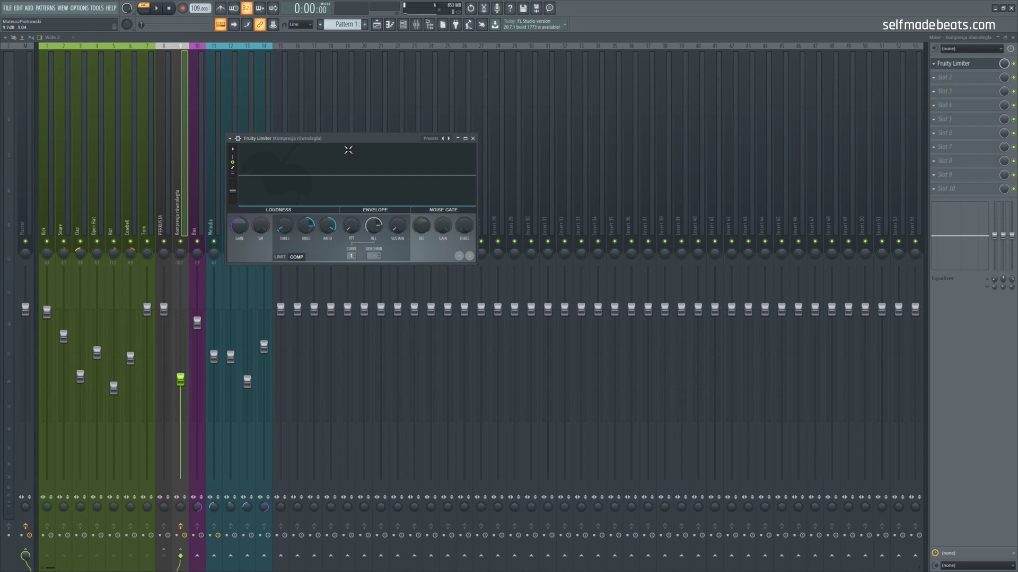
pyautogui.click(473, 139)
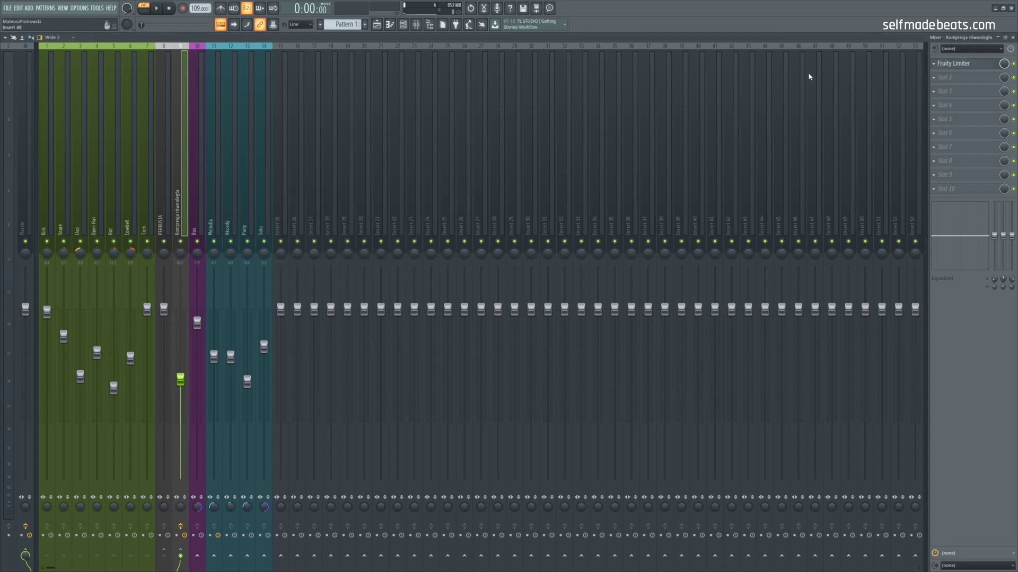
pyautogui.click(1013, 38)
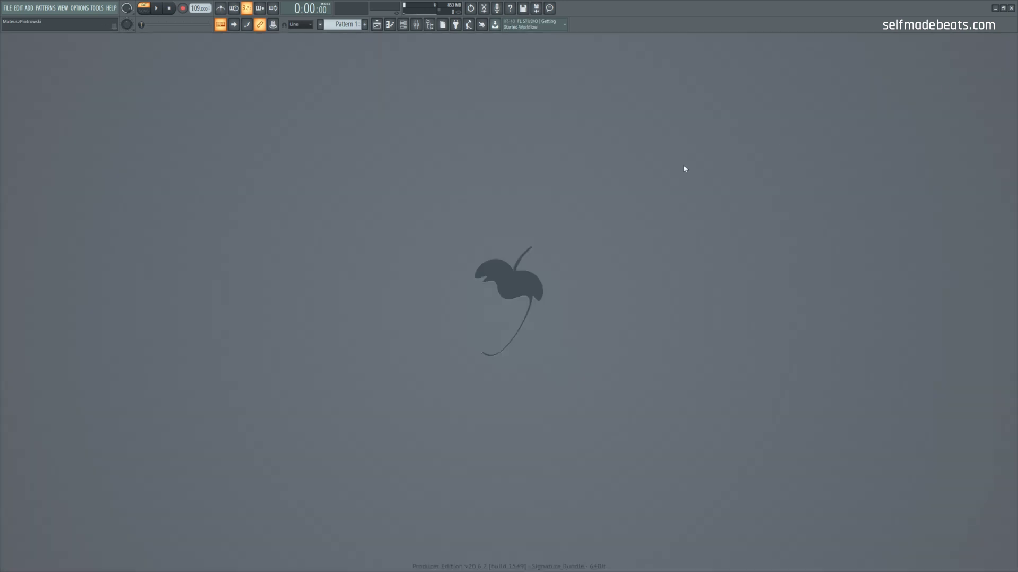